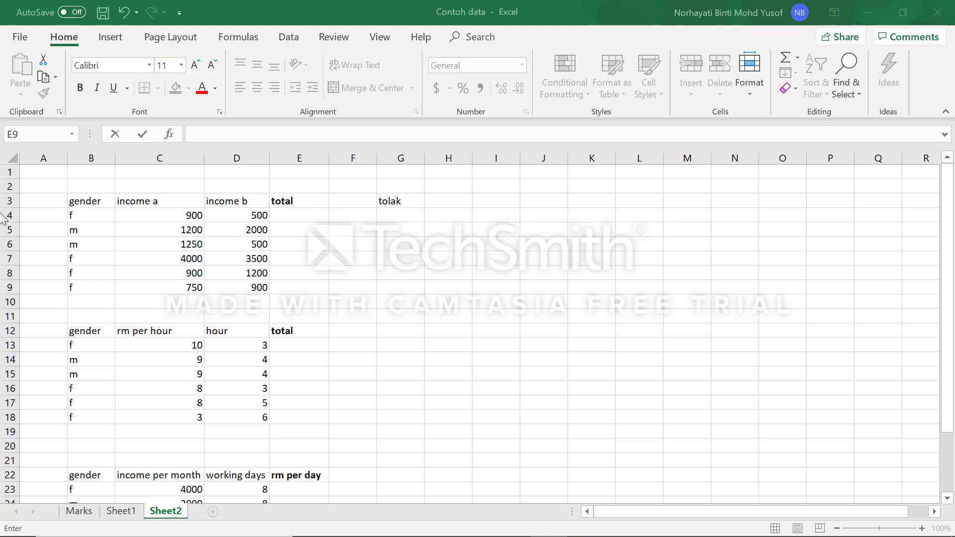
- Enter the formula =C4+D4 in cell E4 to total income a and income b, and fill it down to E9
click(283, 214)
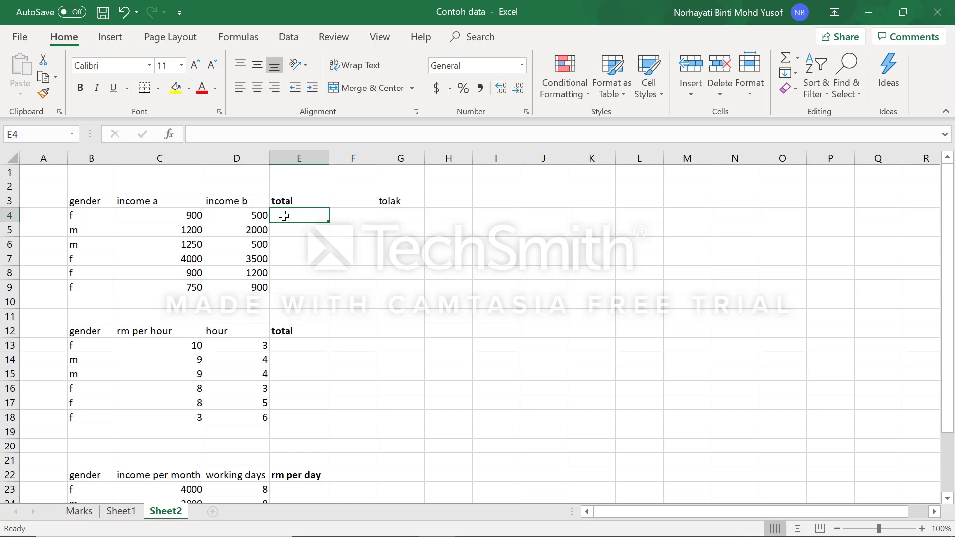
text(=)
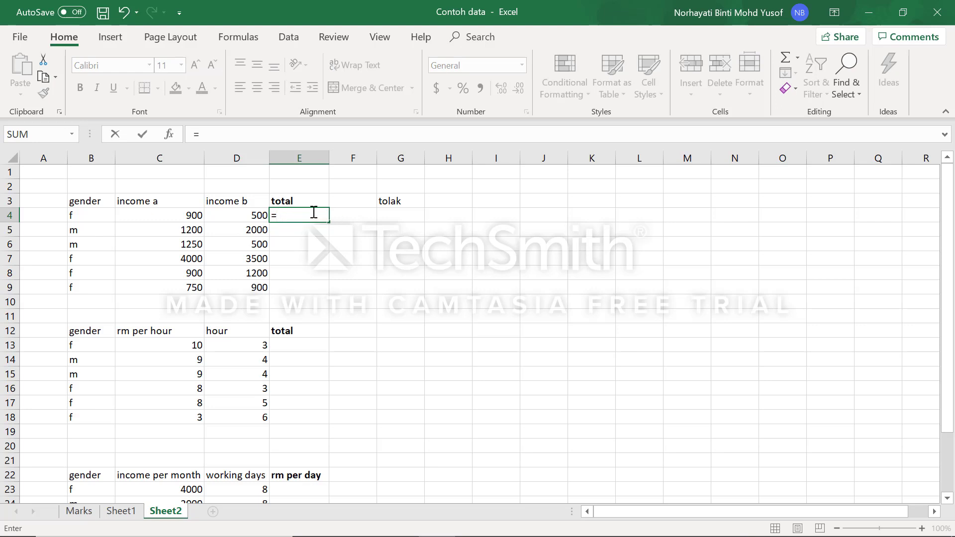
text(uiu)
key(BackSpace)
key(BackSpace)
key(BackSpace)
key(BackSpace)
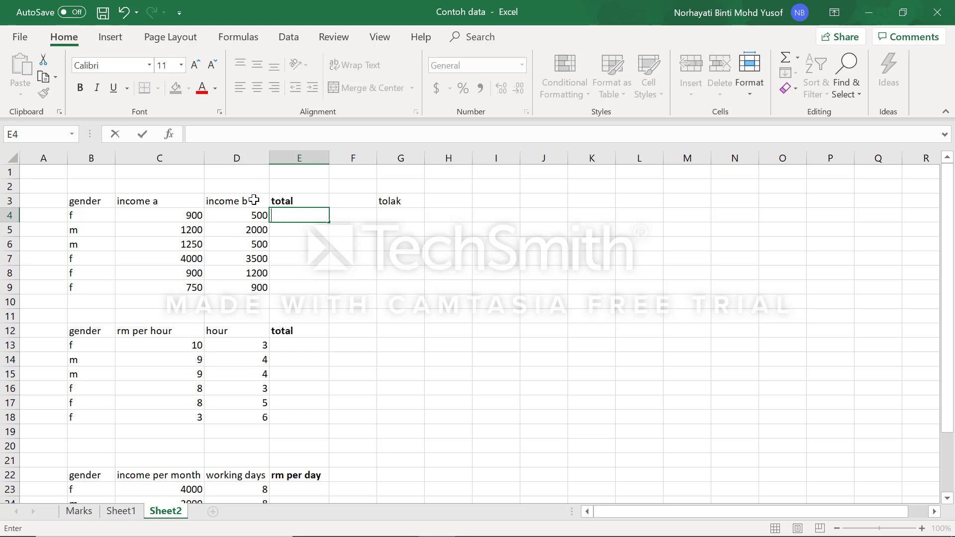
text(=)
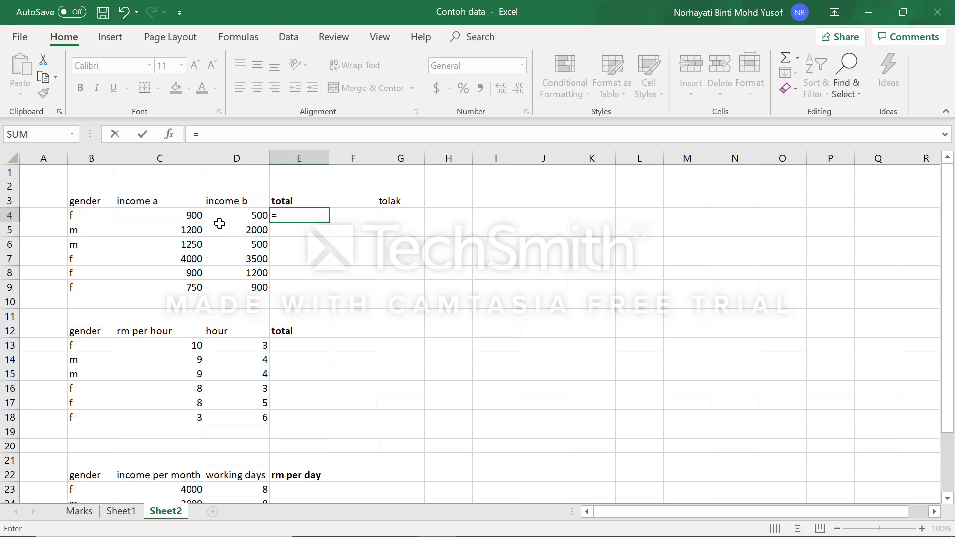
click(167, 215)
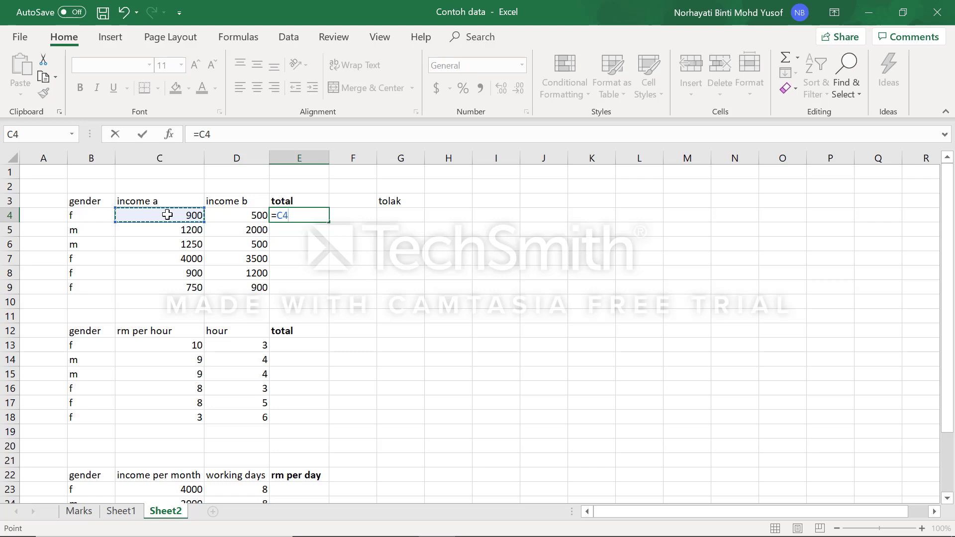
text(+)
click(231, 212)
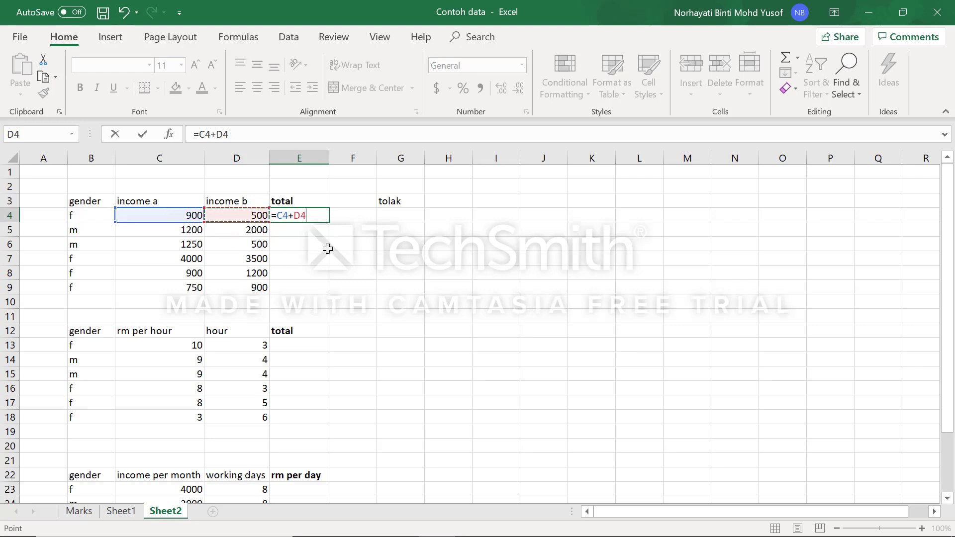
key(Return)
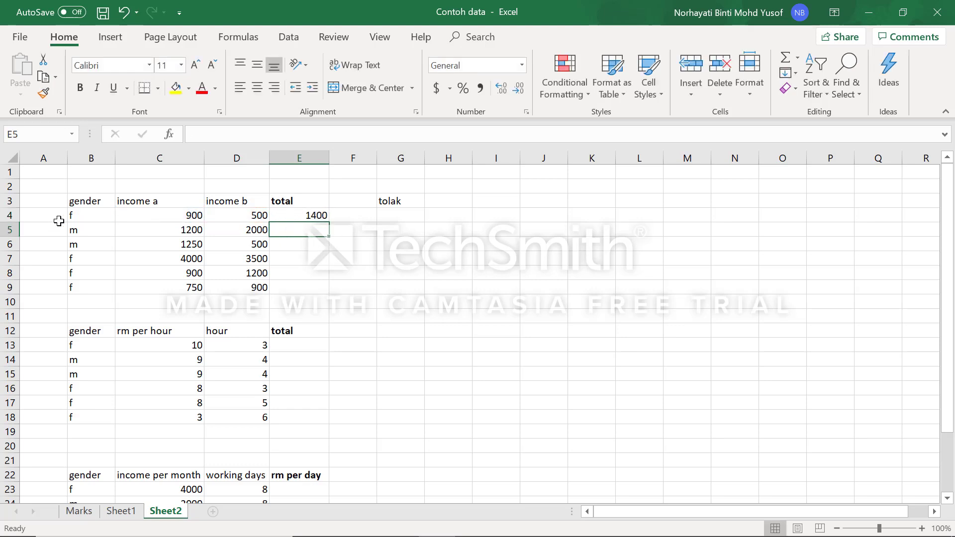
click(295, 213)
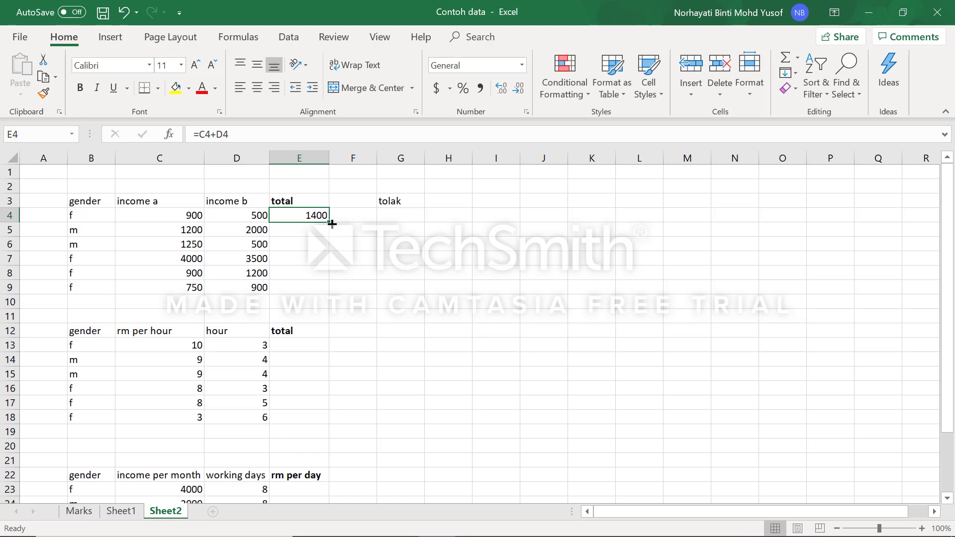
drag(329, 222, 325, 295)
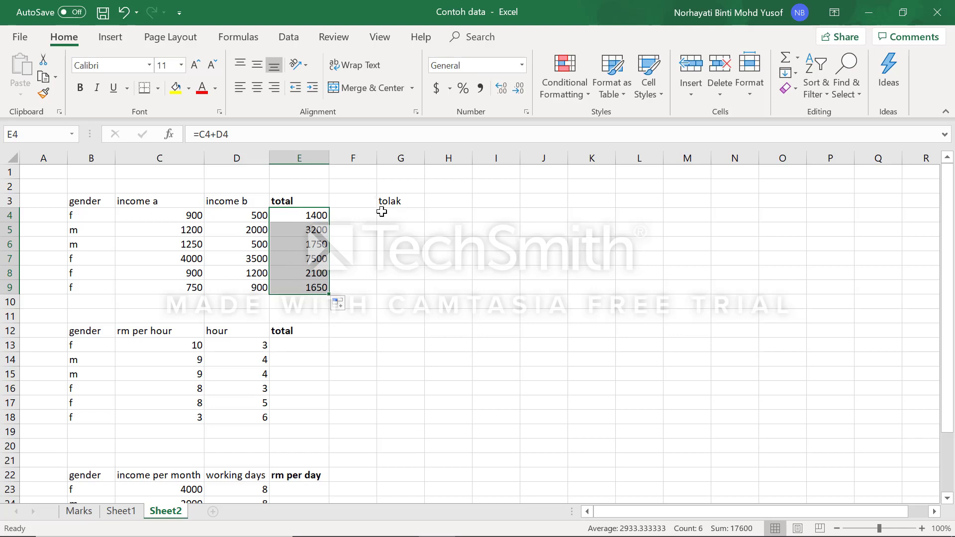
- Enter the formula =C4-D4 in cell G4 under tolak to subtract income b from income a, and fill it down to G9
click(398, 220)
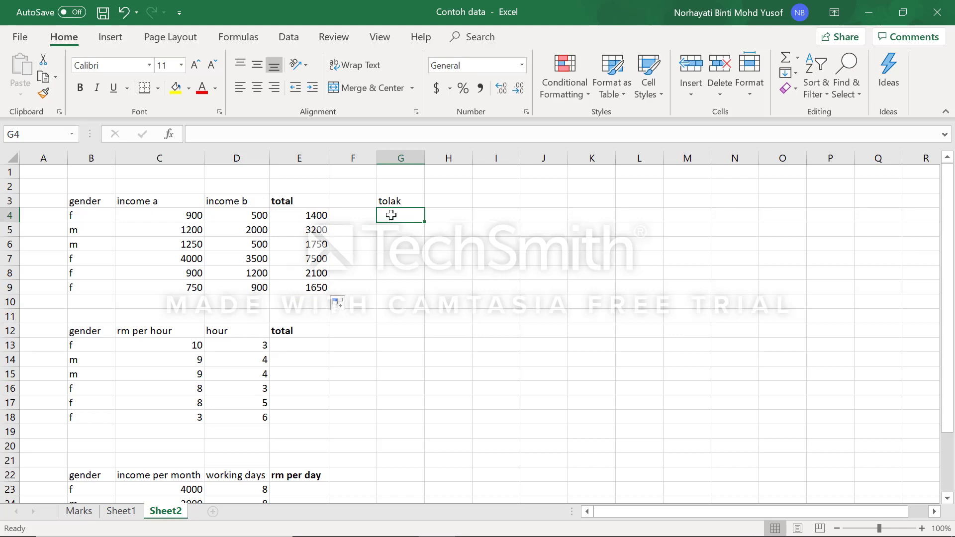
text(=)
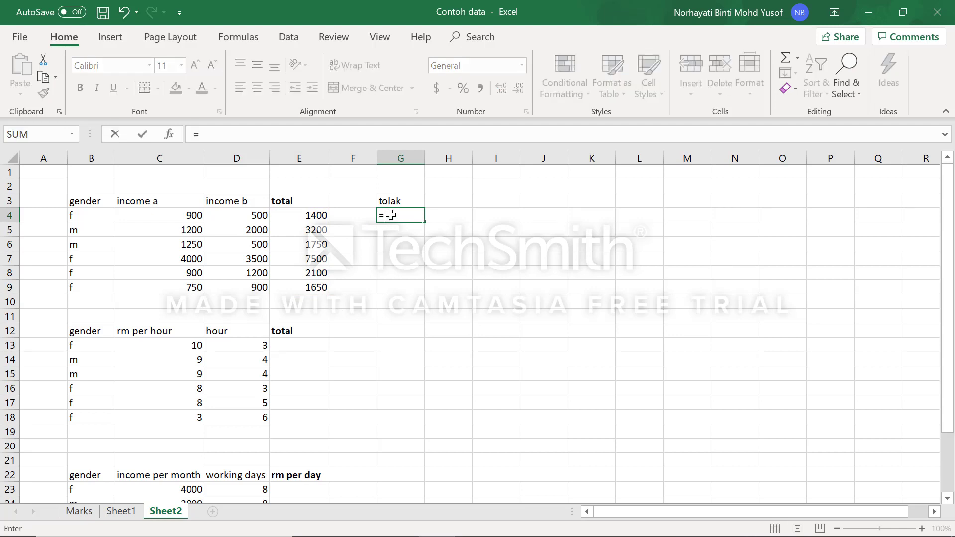
click(185, 218)
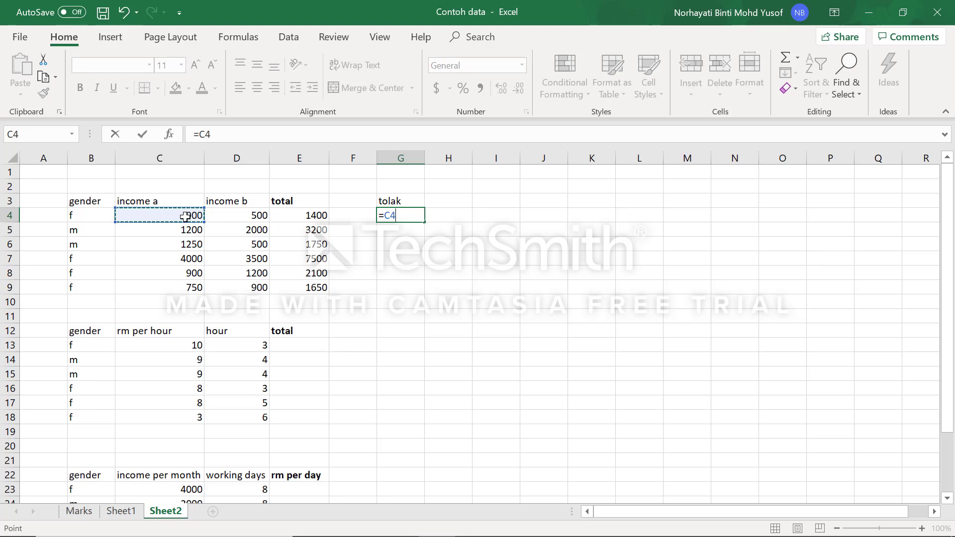
text(-)
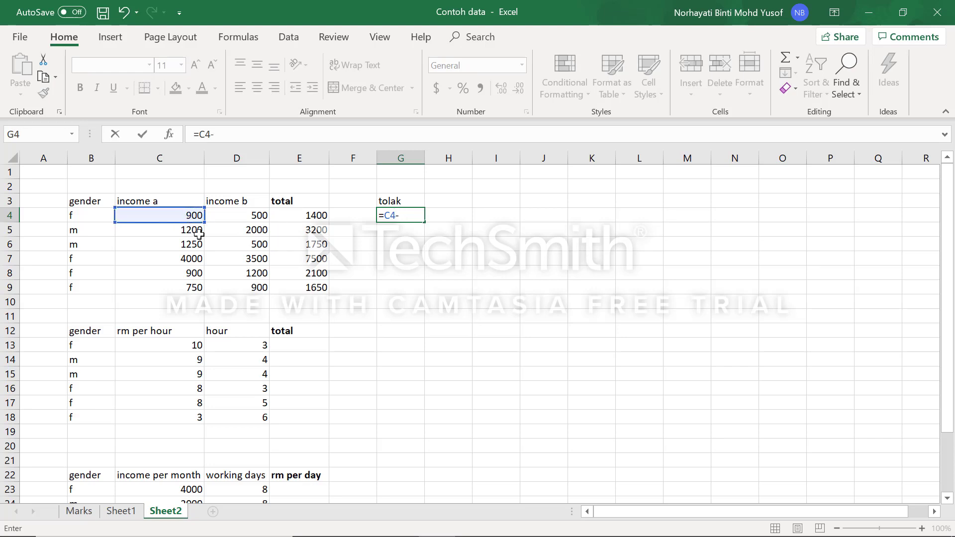
click(241, 213)
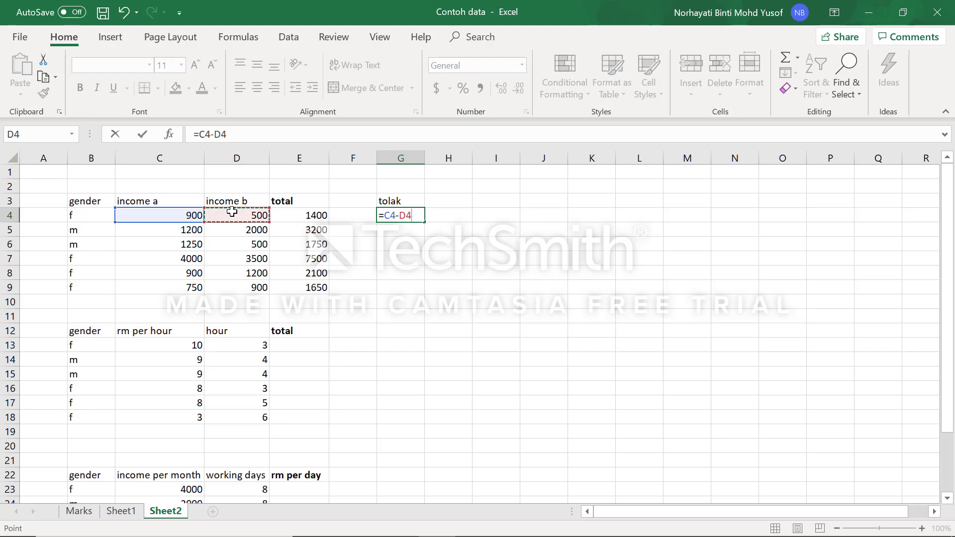
key(Return)
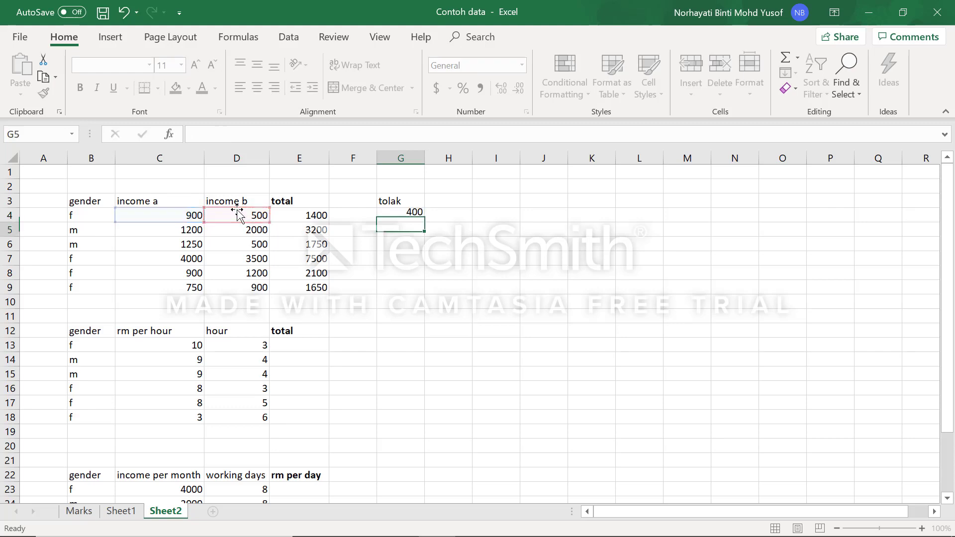
click(402, 214)
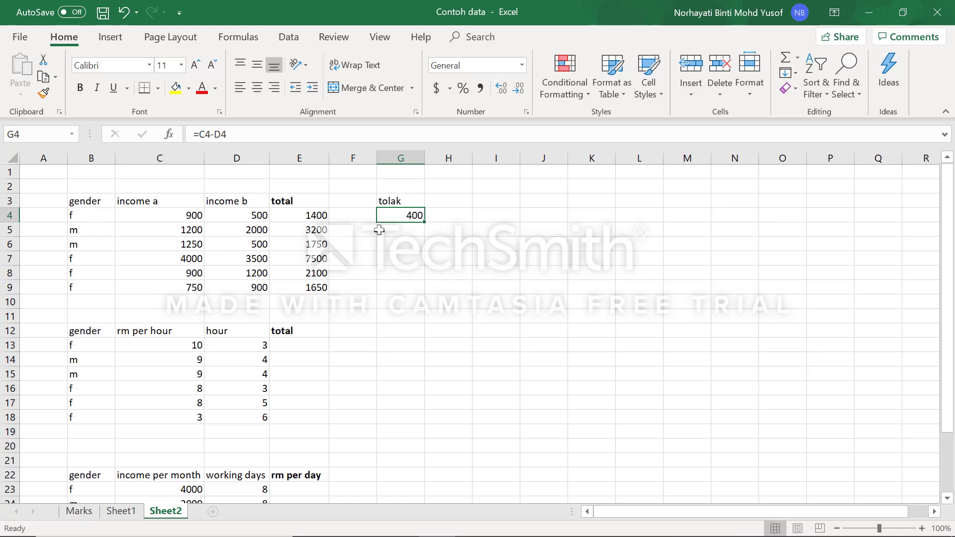
drag(424, 222, 416, 295)
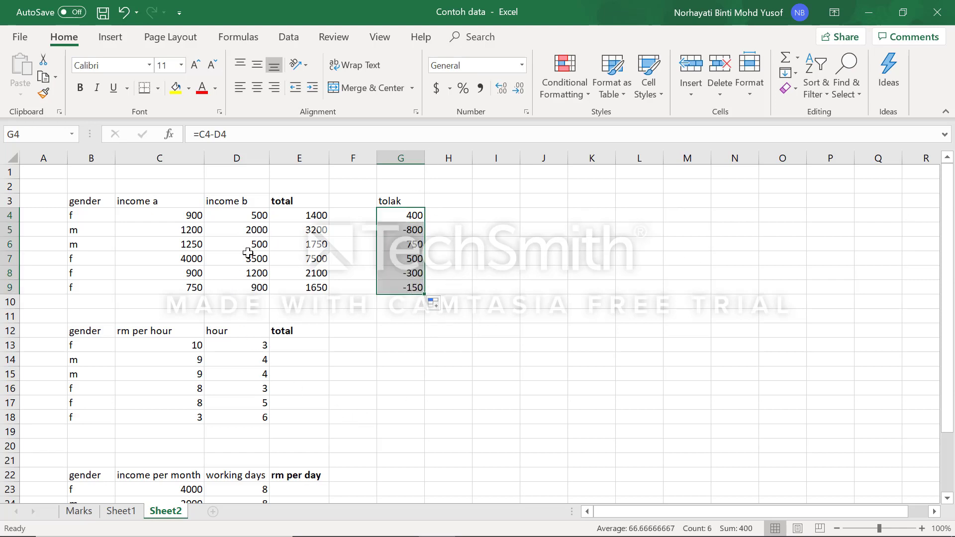
- Enter the formula =C13*D13 in cell E13 to multiply rm per hour by hour, and fill it down to E18
scroll(342, 367, down, 1)
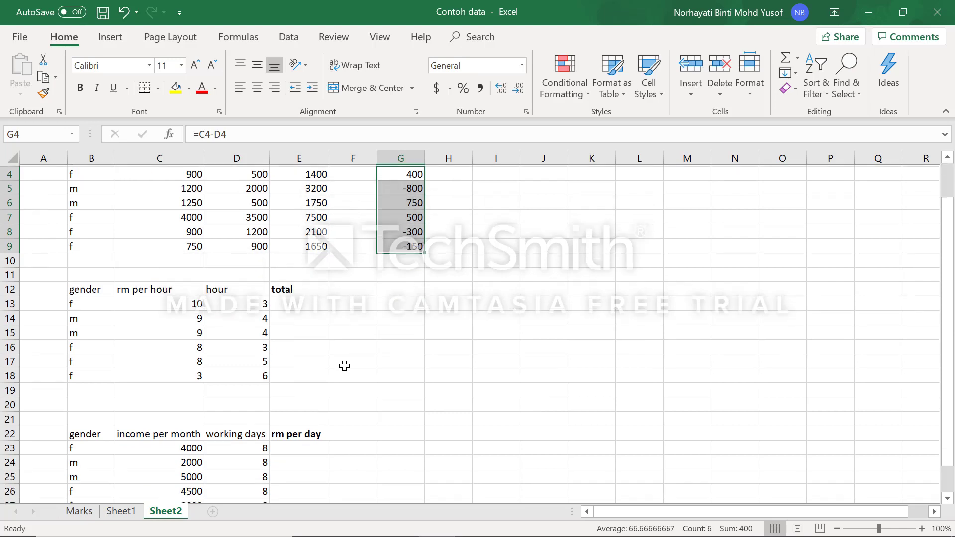
click(289, 293)
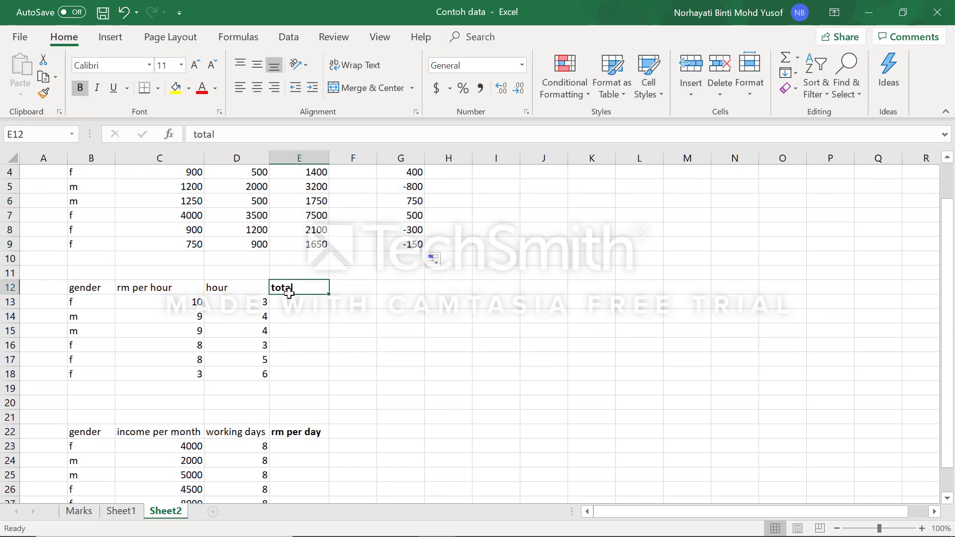
click(285, 301)
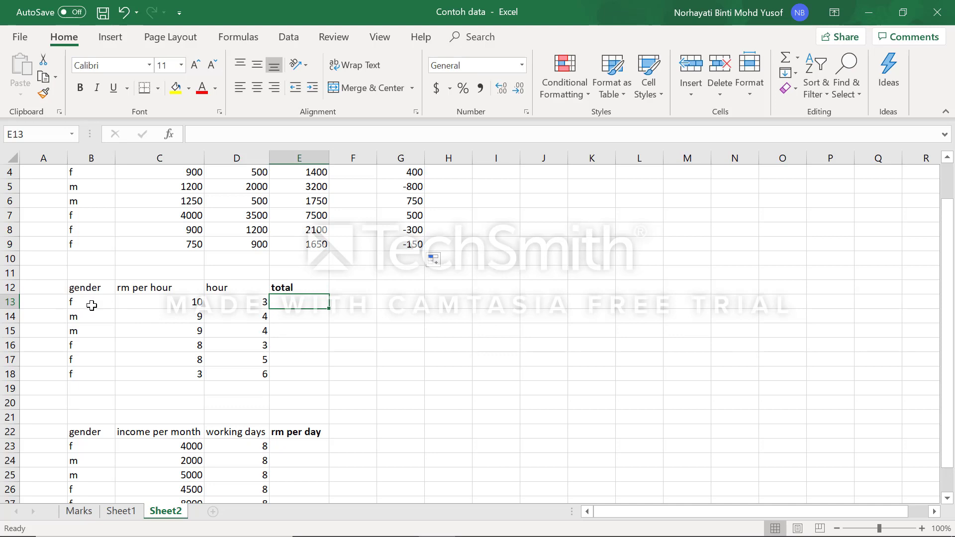
click(159, 303)
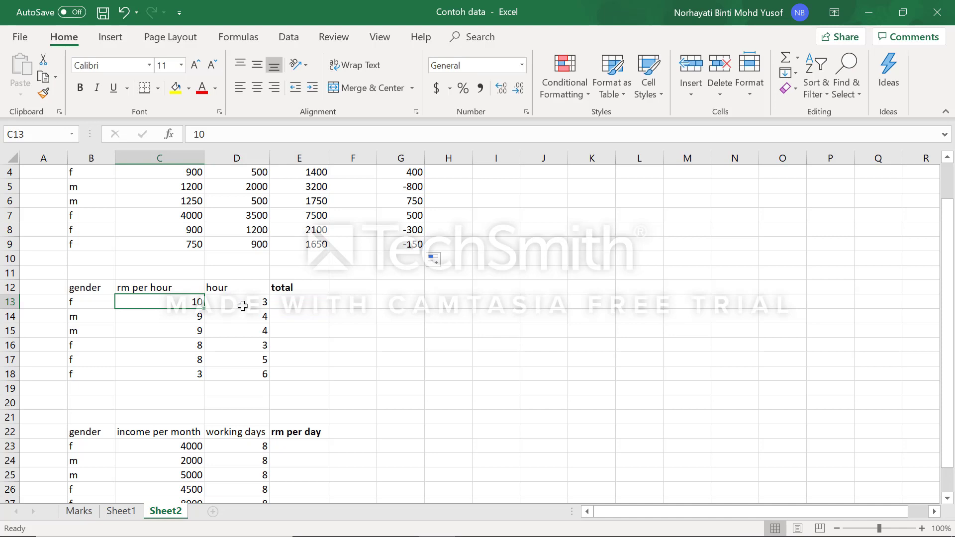
click(242, 304)
click(302, 303)
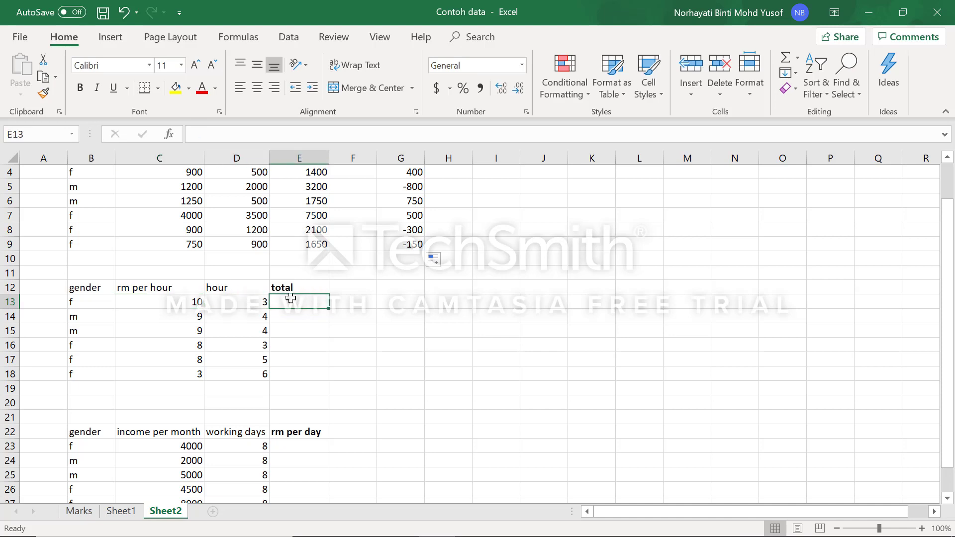
text(=)
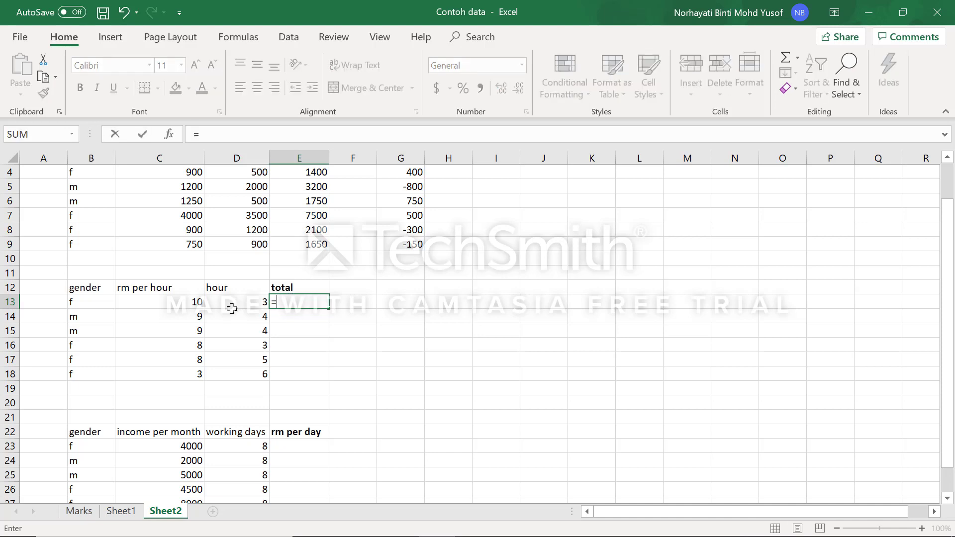
click(161, 302)
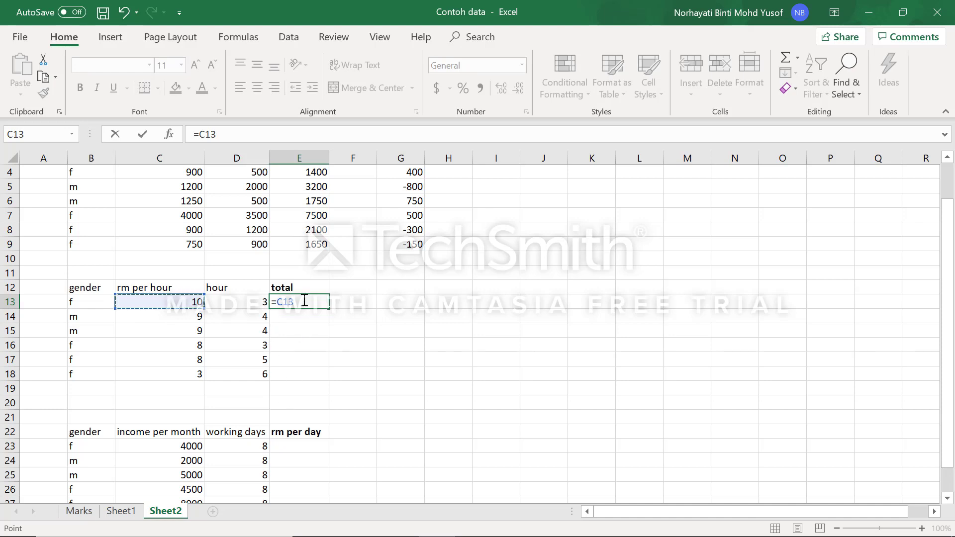
text(*)
click(239, 304)
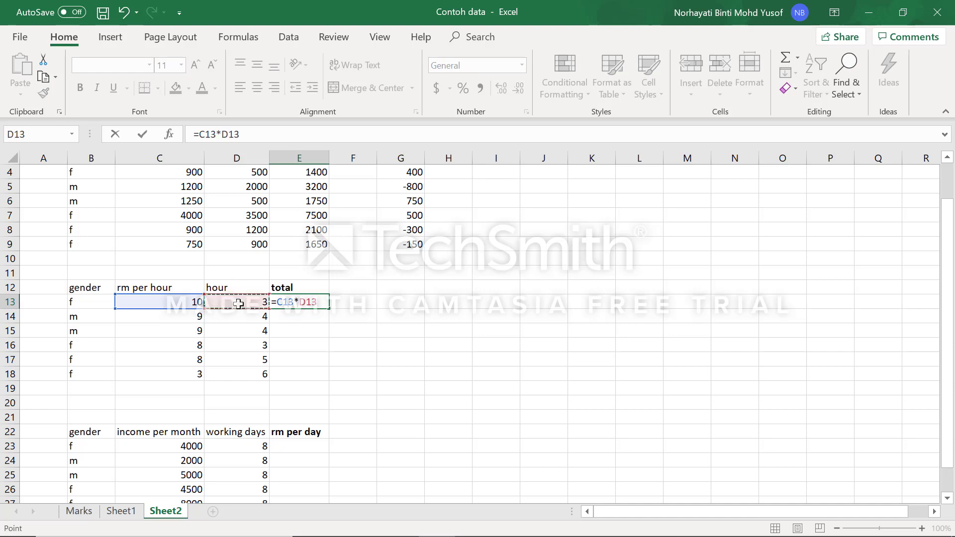
key(Return)
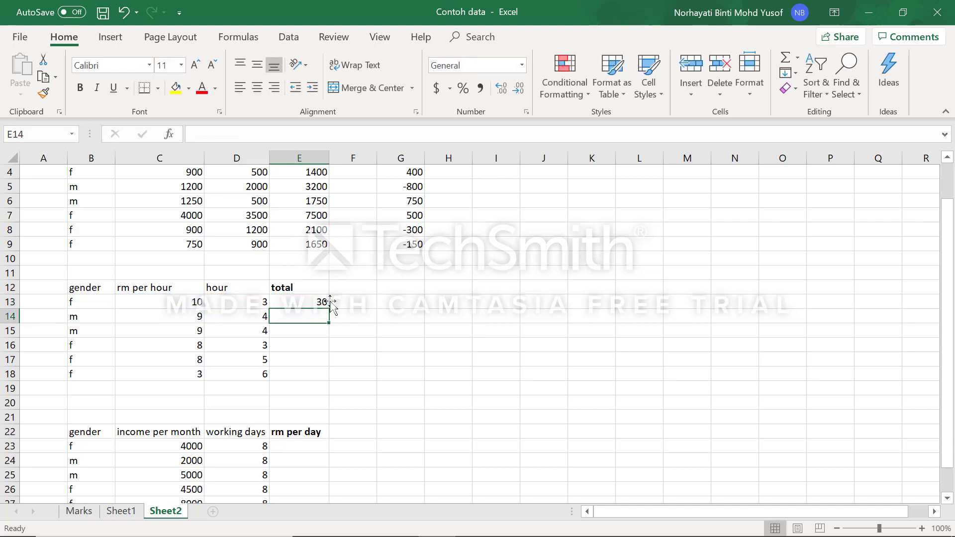
click(283, 306)
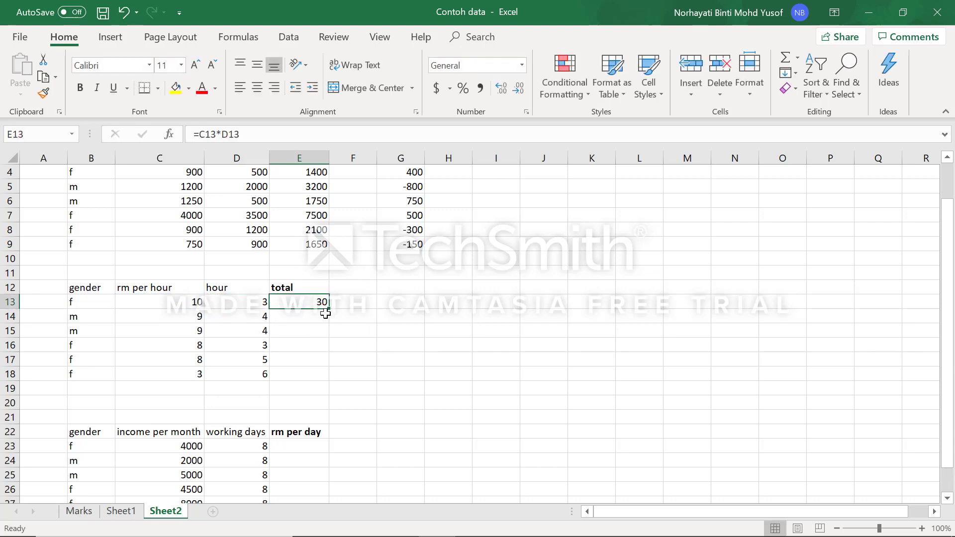
drag(326, 309, 327, 380)
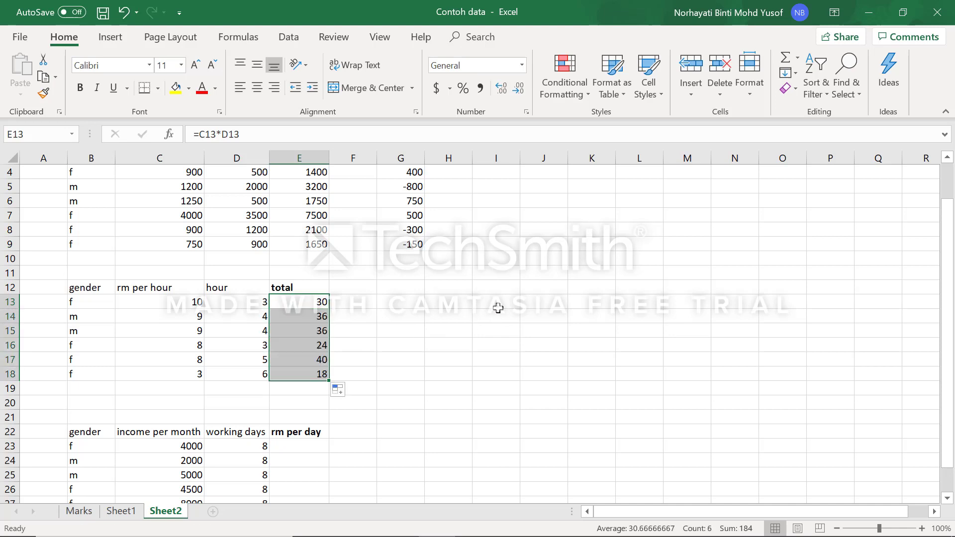
- Enter the formula =C23/D23 in cell E23 to divide income per month by working days, and fill it down to E28
scroll(492, 304, up, 1)
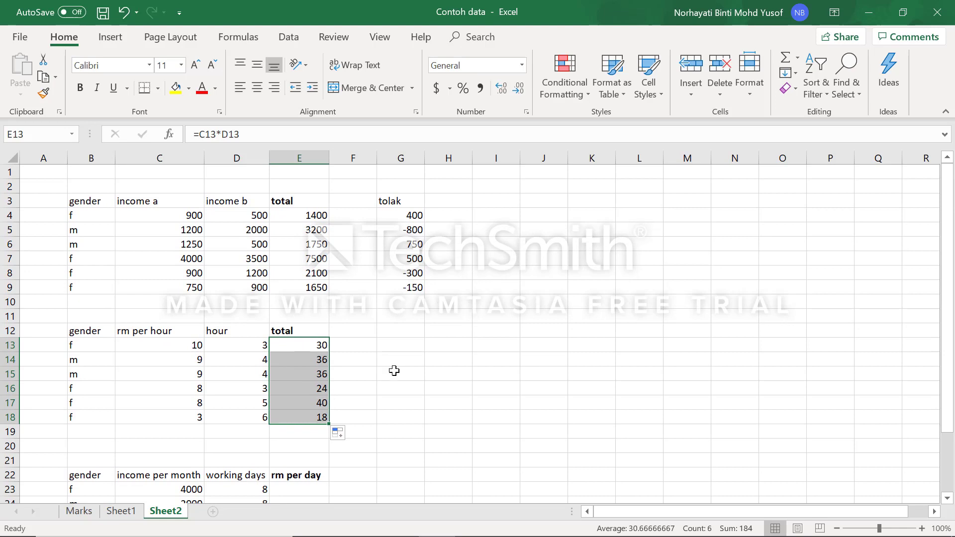
scroll(394, 371, down, 4)
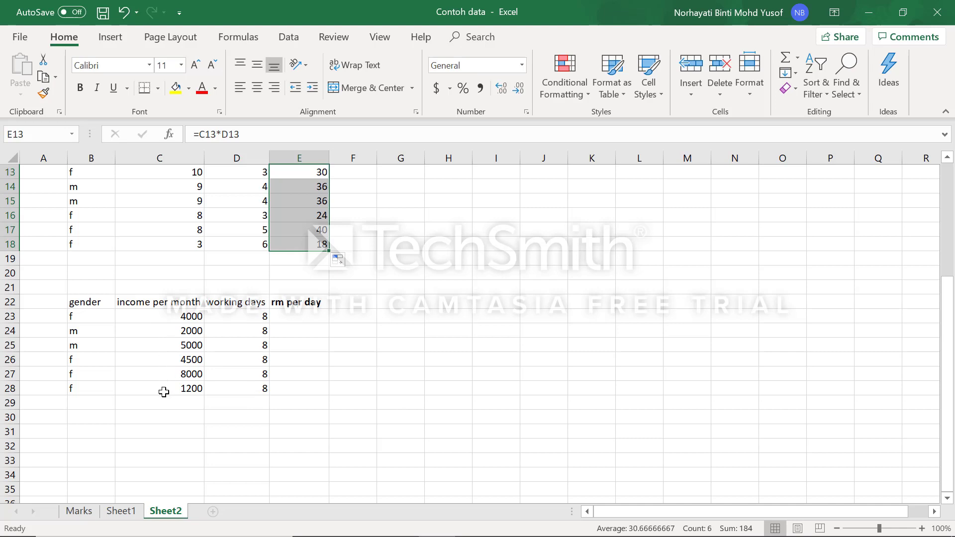
click(307, 313)
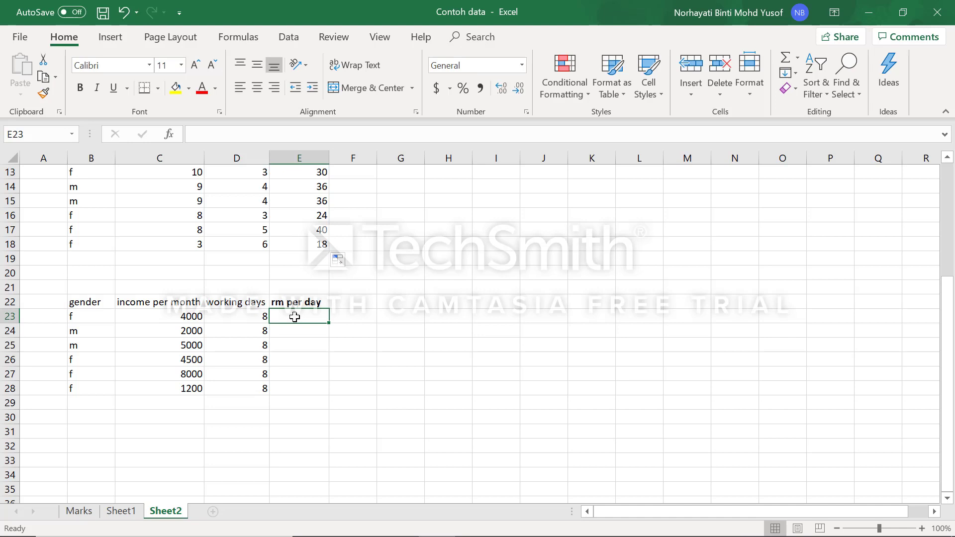
text(=)
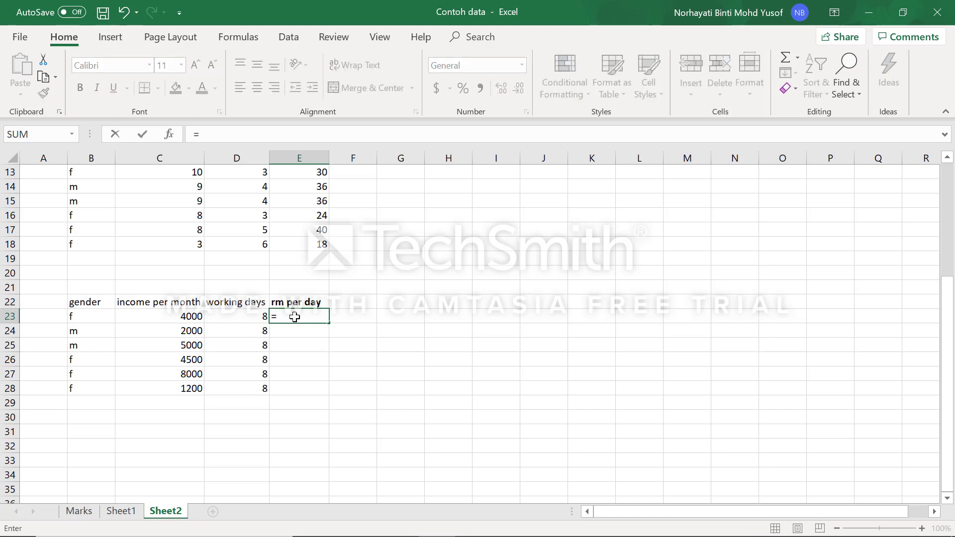
click(171, 313)
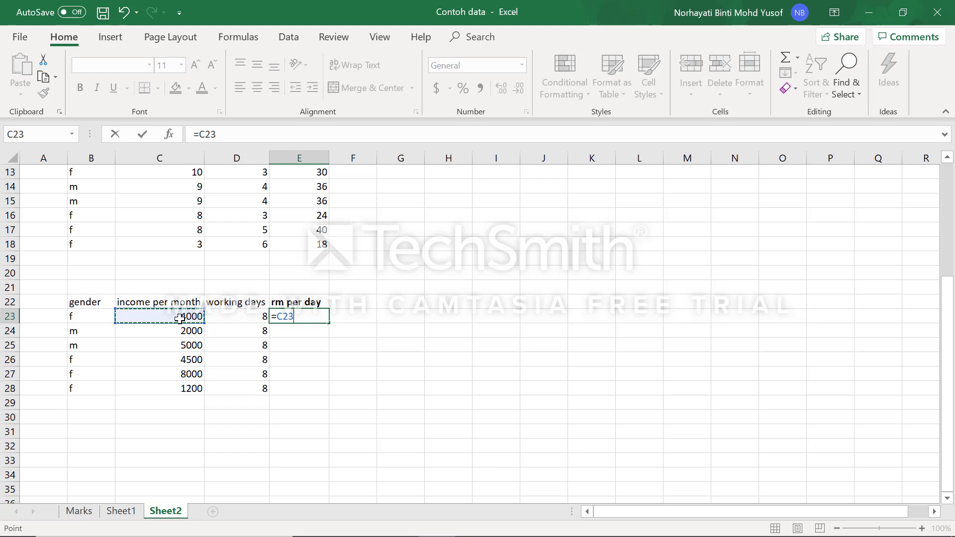
text(/)
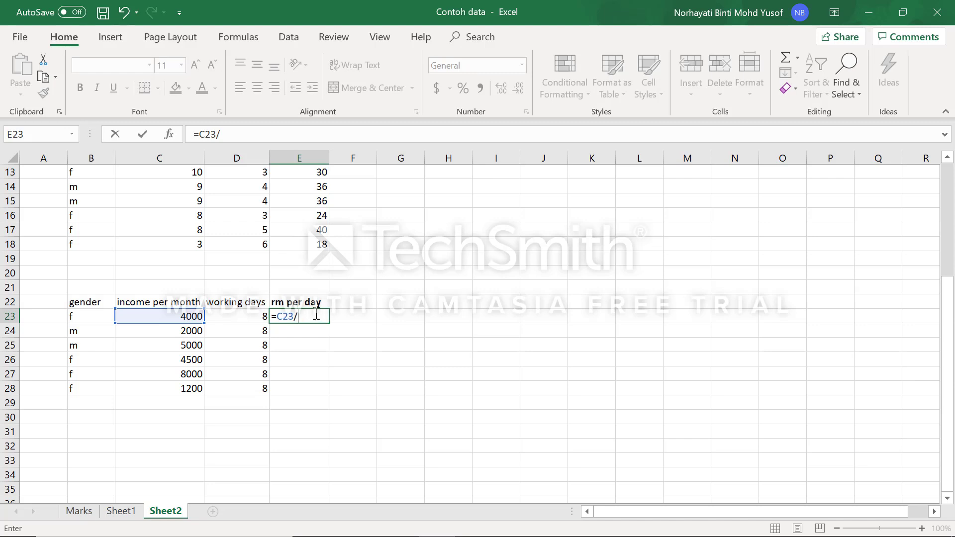
click(238, 316)
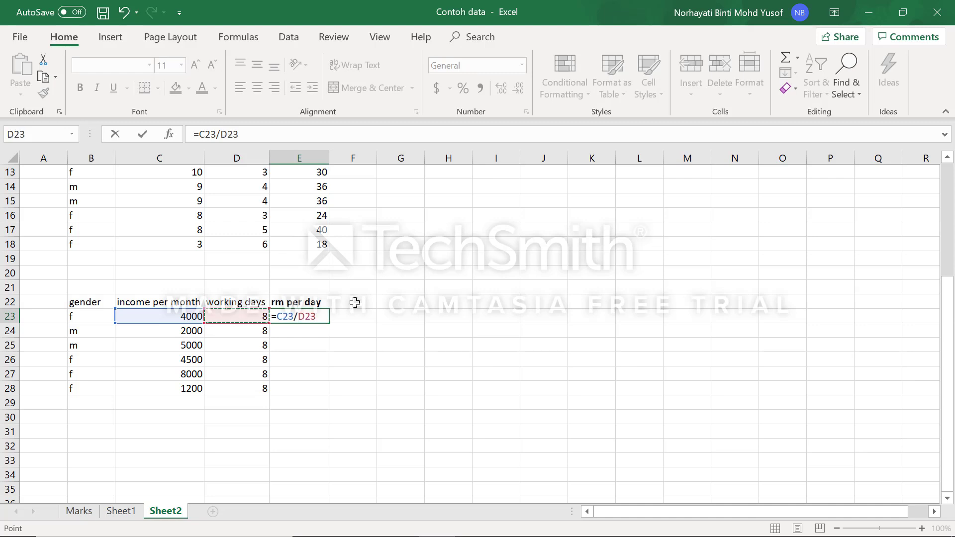
key(Return)
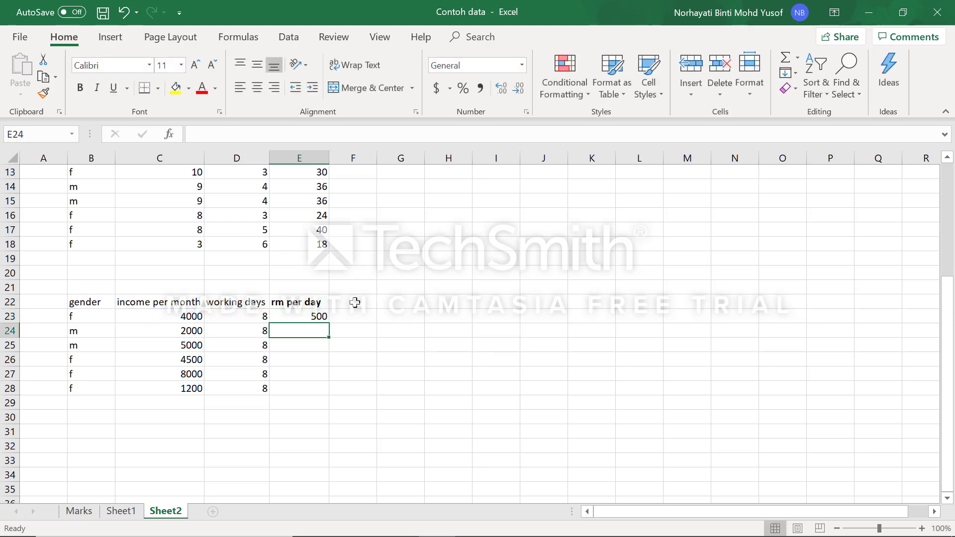
click(314, 316)
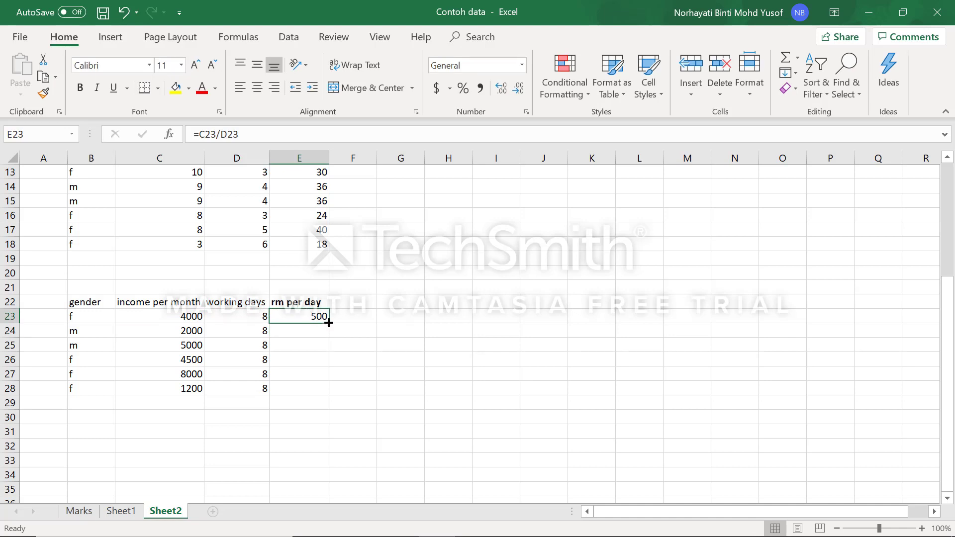
drag(329, 323, 324, 400)
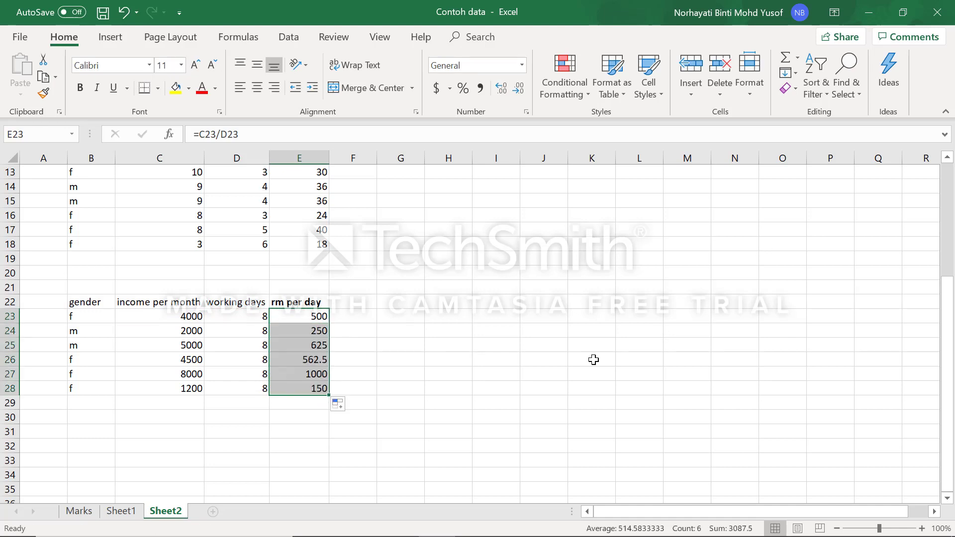
scroll(408, 373, down, 2)
scroll(407, 373, up, 4)
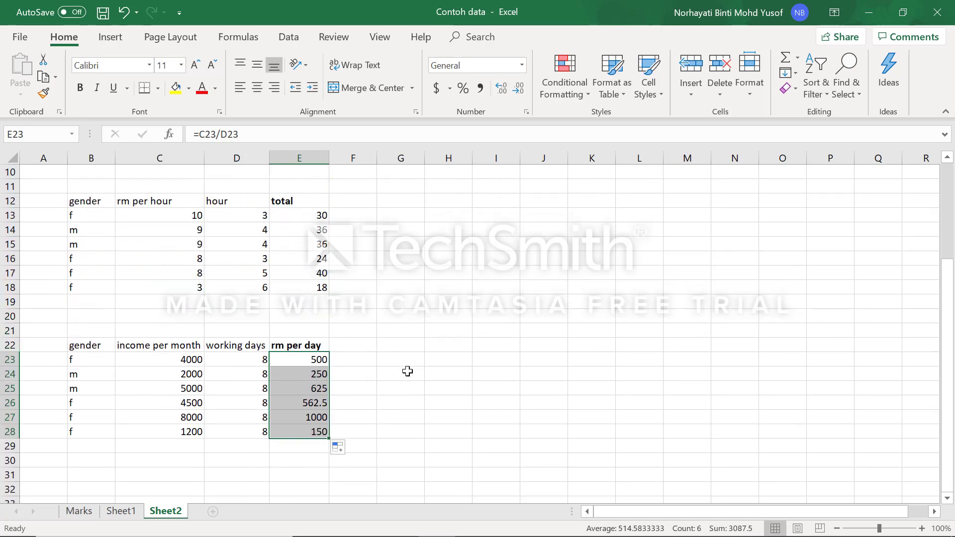
scroll(408, 371, up, 3)
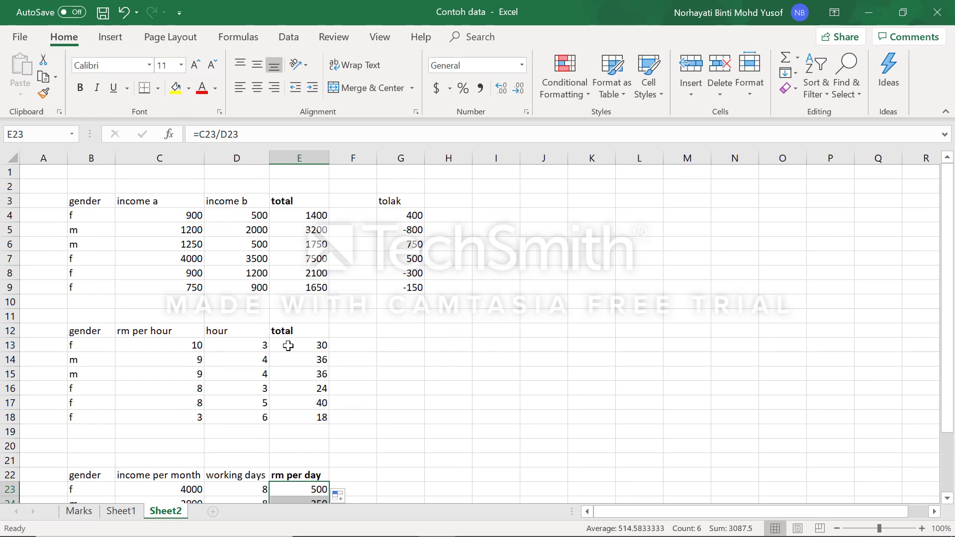
scroll(367, 345, down, 4)
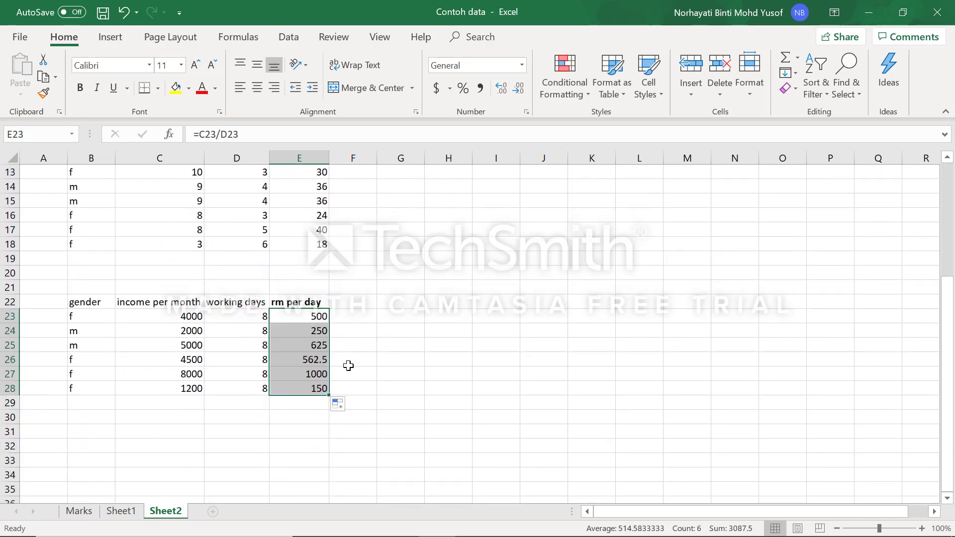